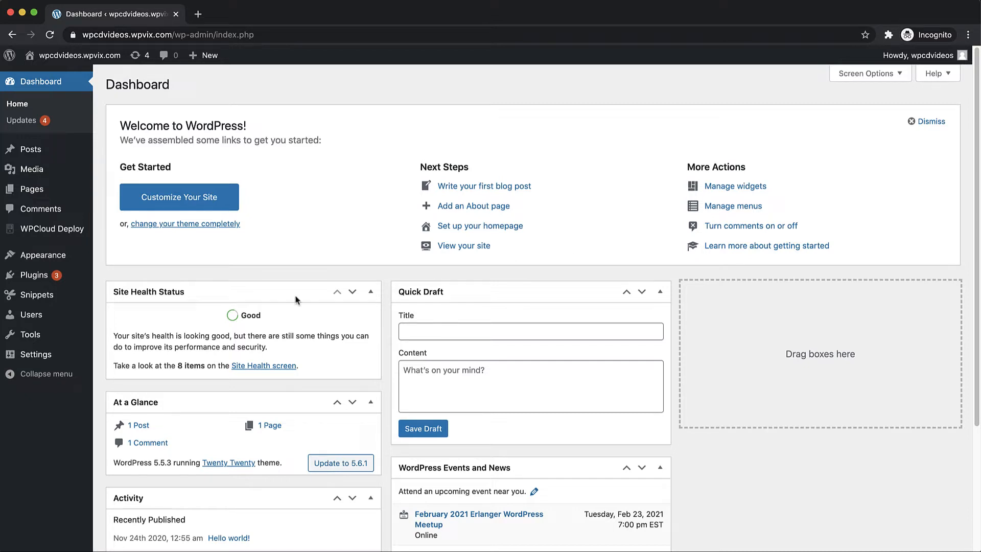
- Set the role of the first Subscriber account in the user list to WPCDAppManager and save the user
mouse_move(34, 321)
click(105, 316)
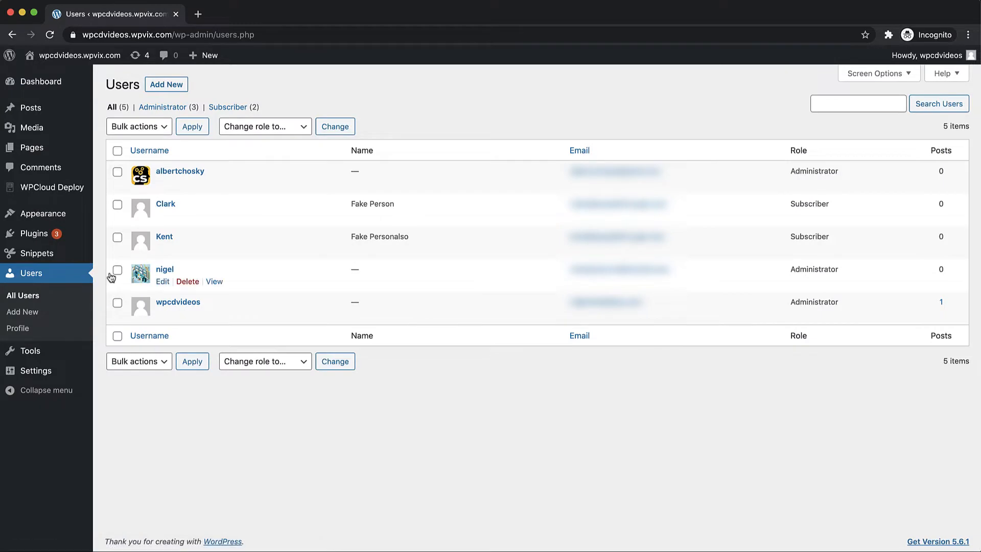
click(170, 202)
scroll(170, 201, down, 6)
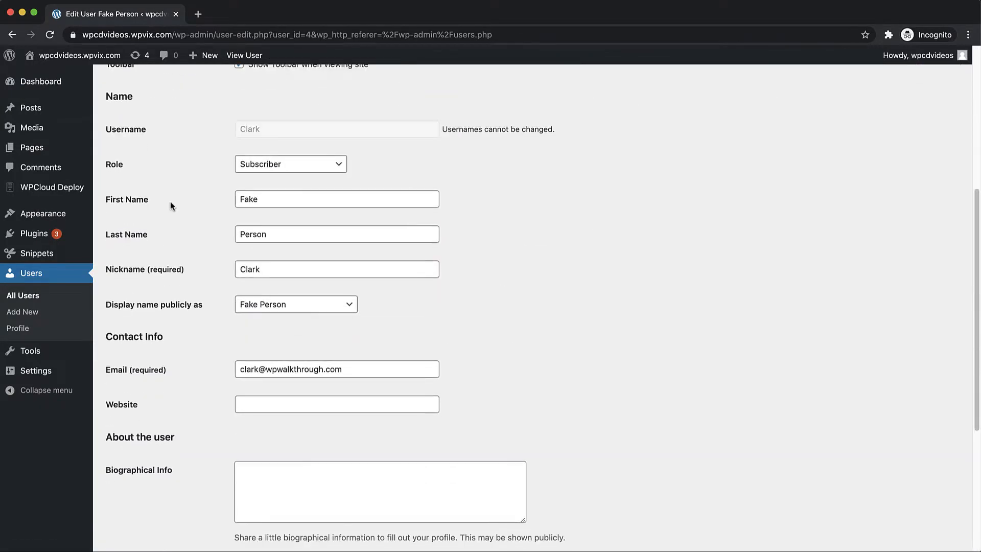
click(327, 170)
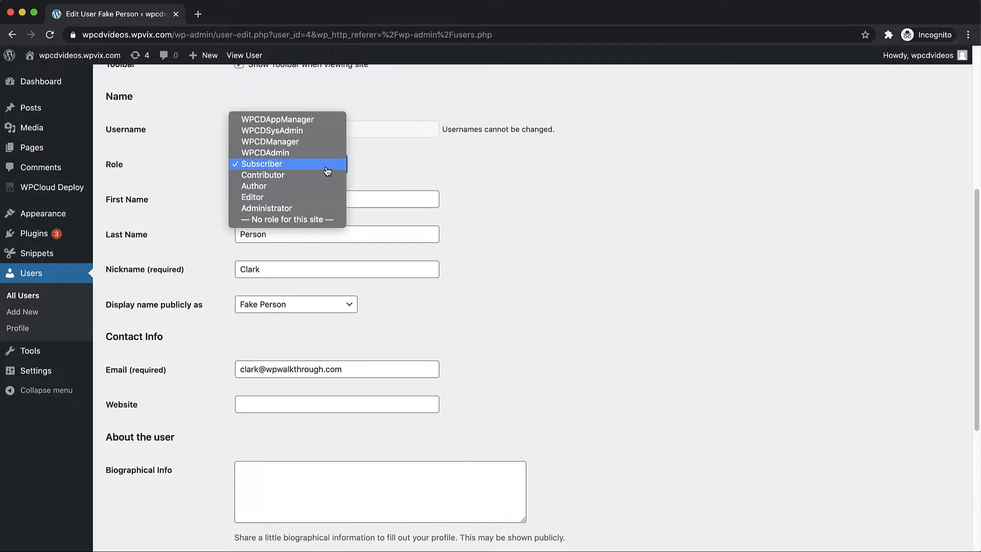
click(322, 122)
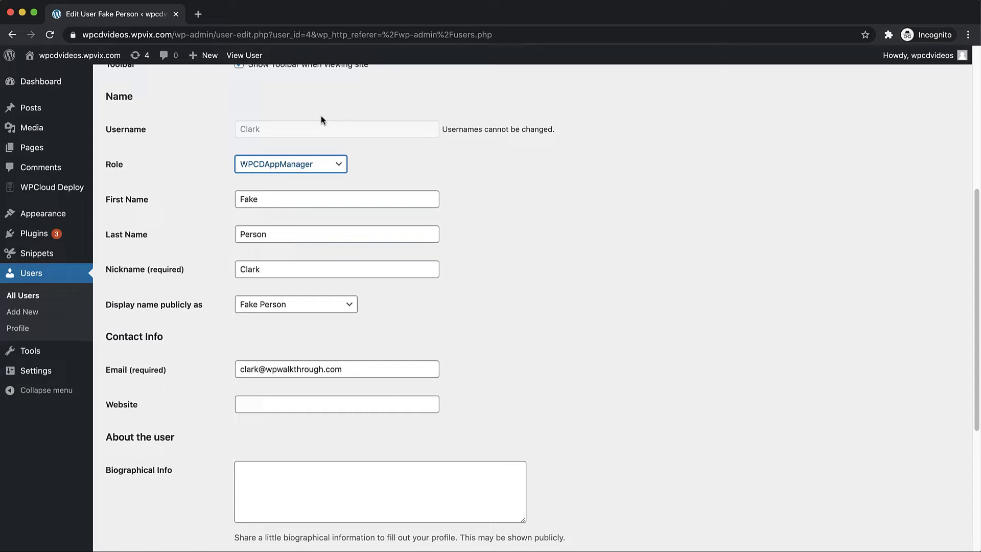
scroll(449, 219, down, 5)
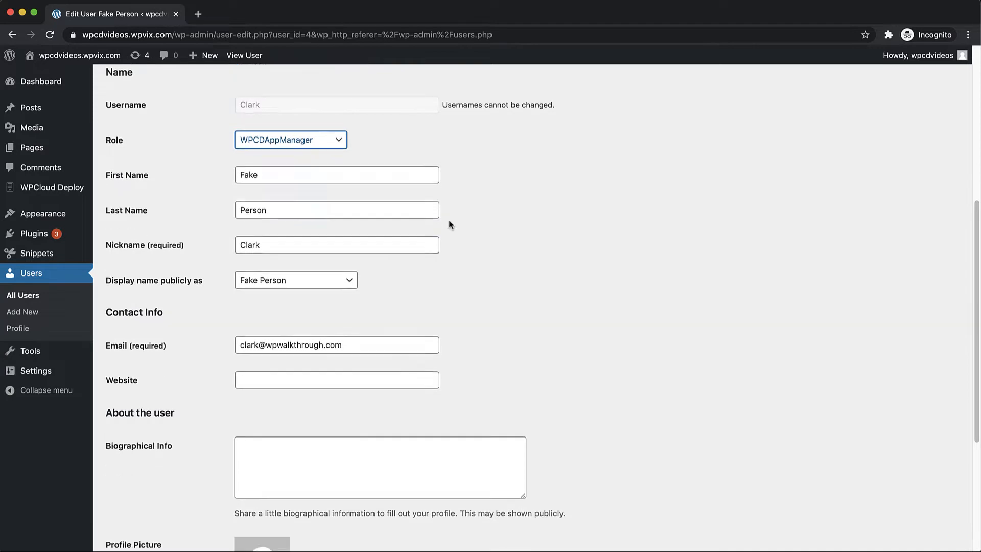
click(128, 493)
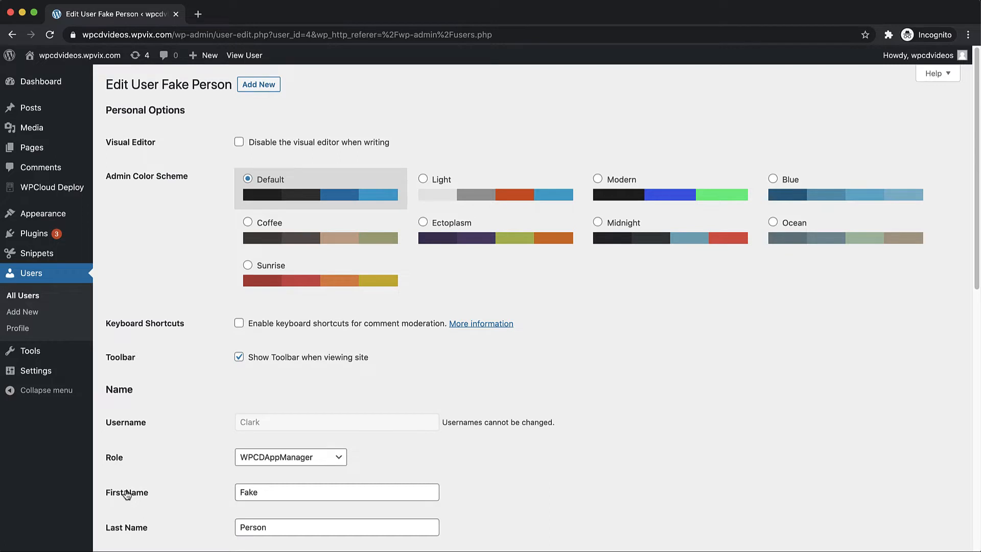
- Create a new WPCloud Deploy team titled "Operations"
mouse_move(69, 191)
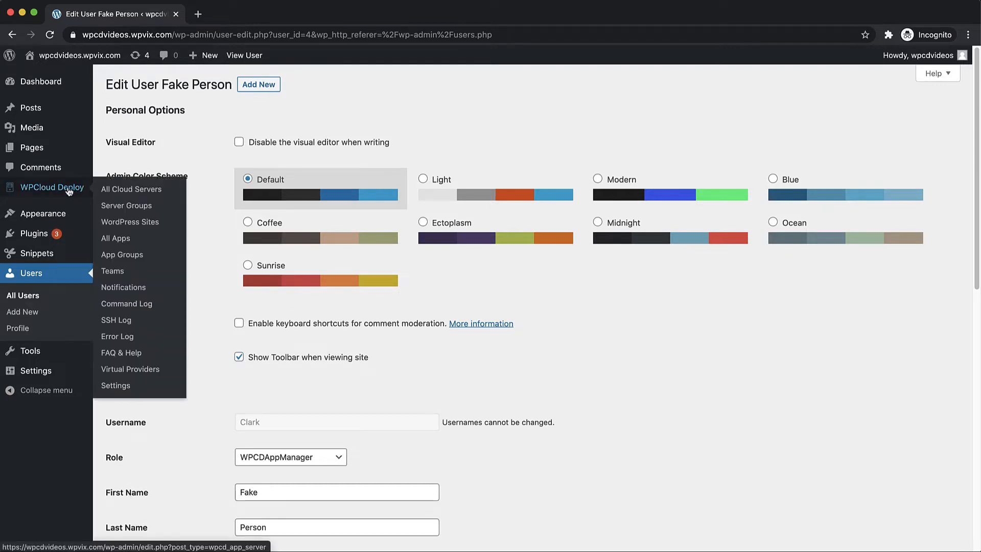
click(113, 271)
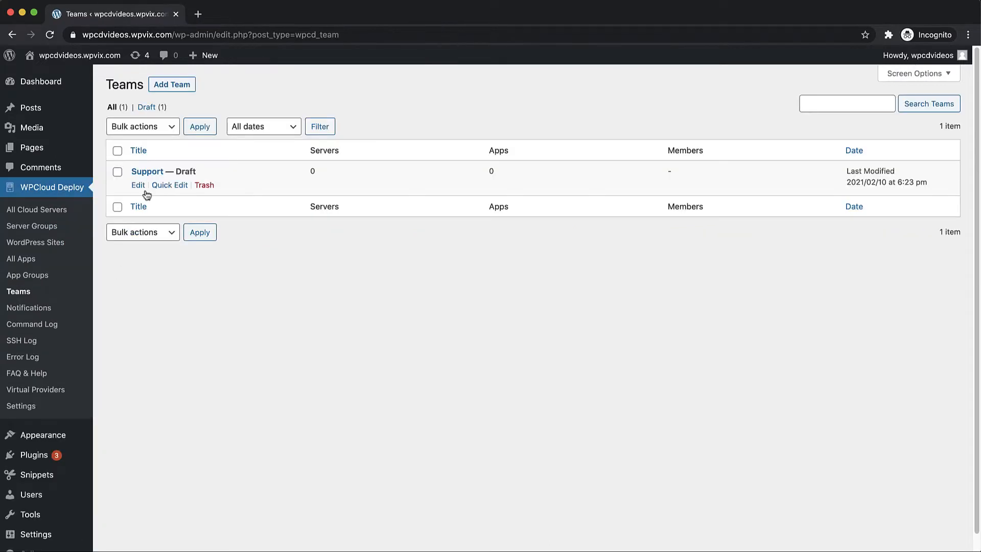
click(175, 85)
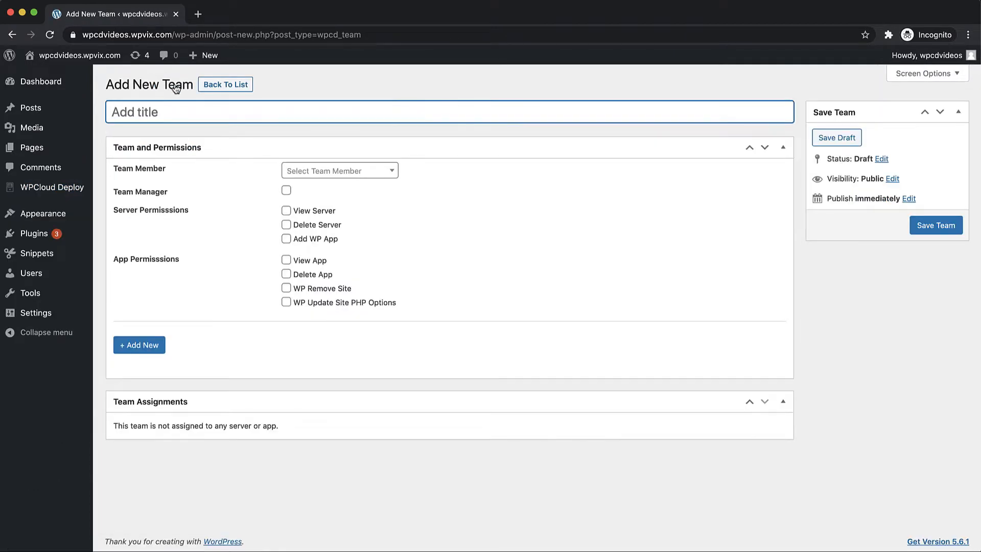
text(Operations)
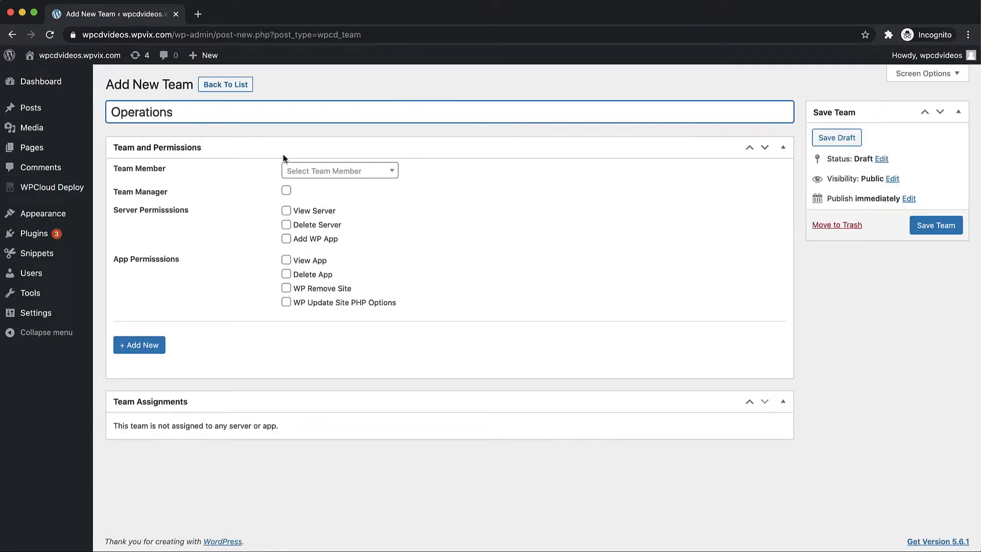
- Add the first available user as a Team Manager with all server and app permissions, and save the team
click(324, 171)
click(317, 210)
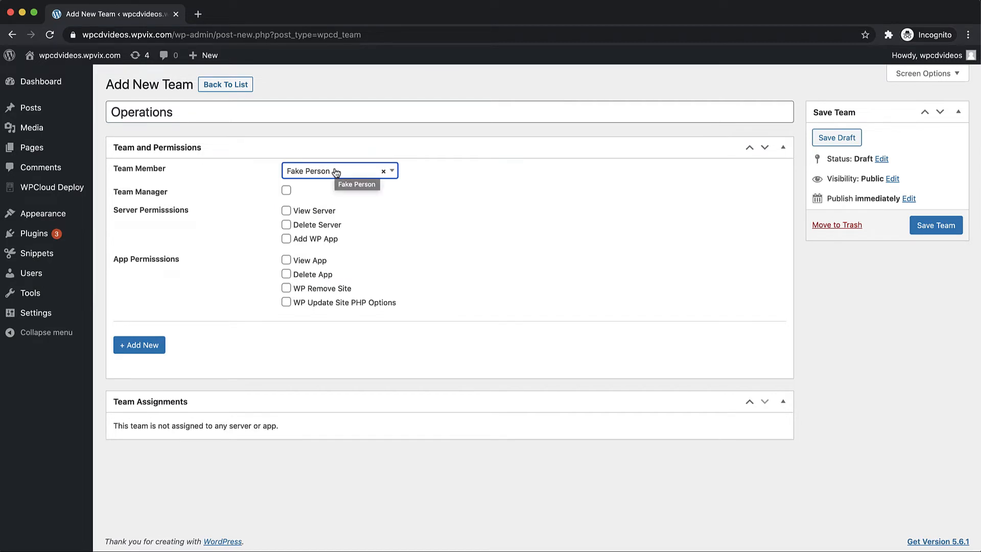
click(286, 191)
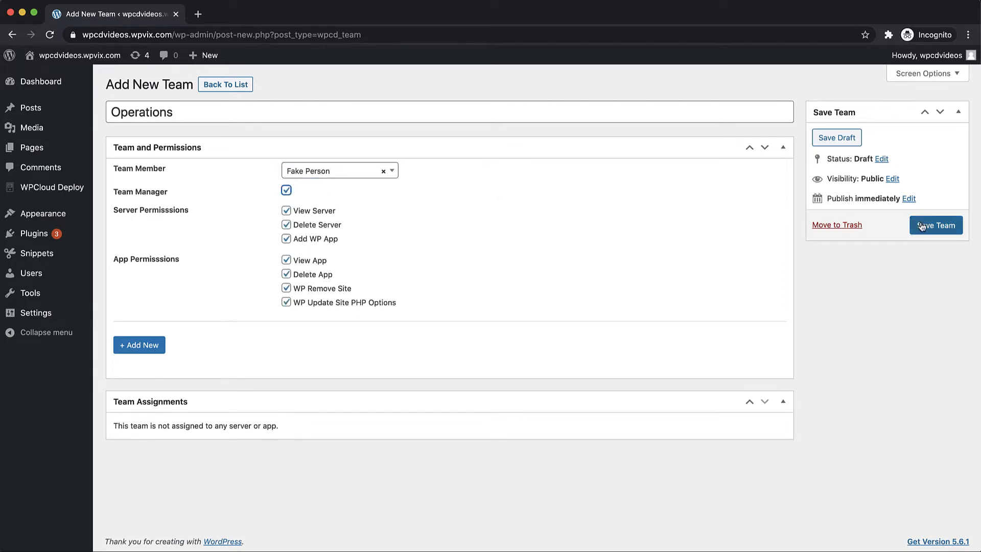
click(938, 226)
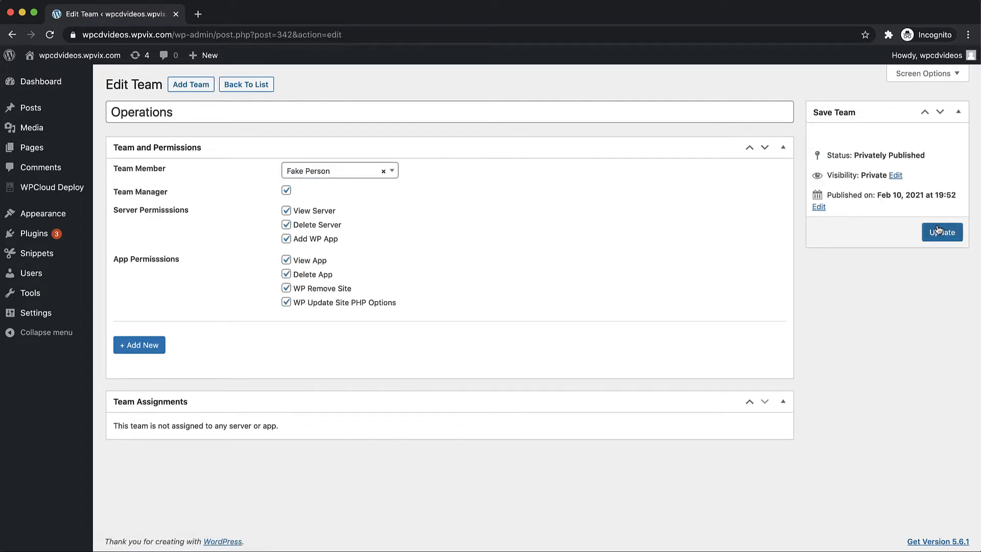
- Add a second member entry to the Operations team and choose the other available user for it
click(144, 346)
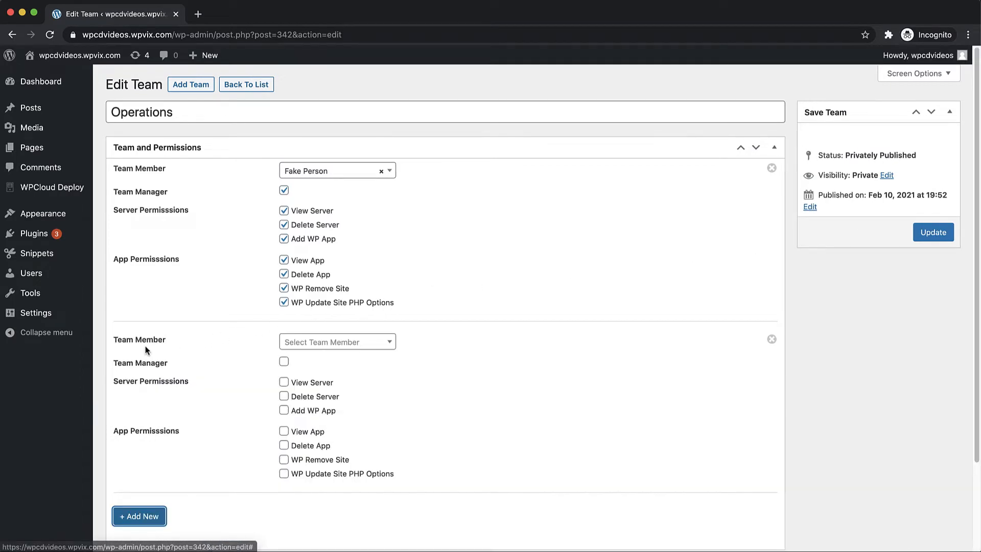
click(356, 341)
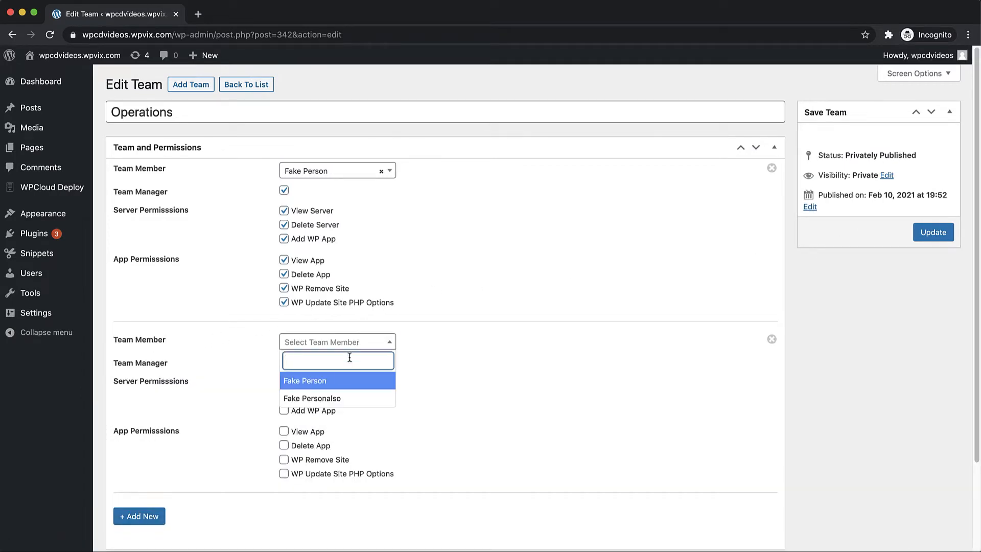
click(335, 396)
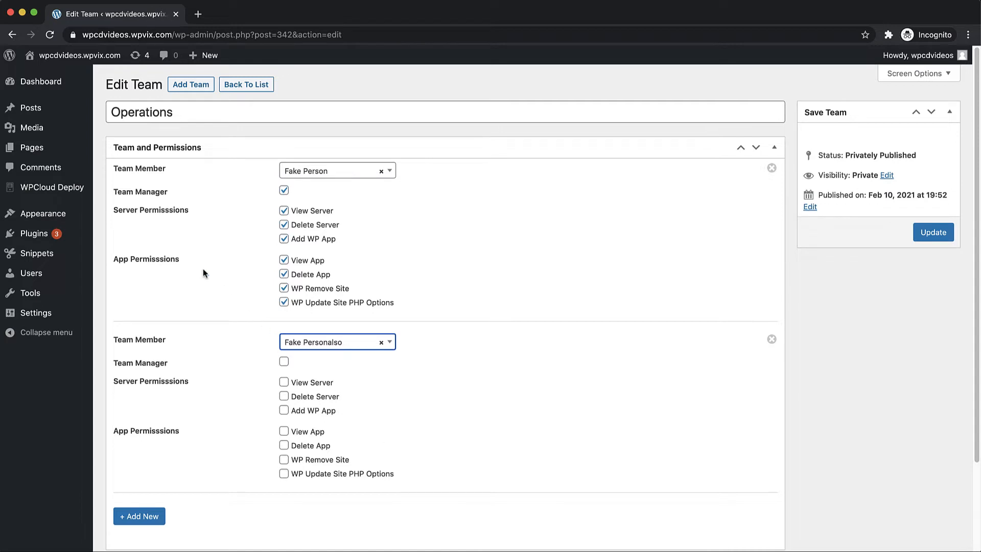
- Assign the Operations team to the WPCD cloud server and update the server
mouse_move(78, 191)
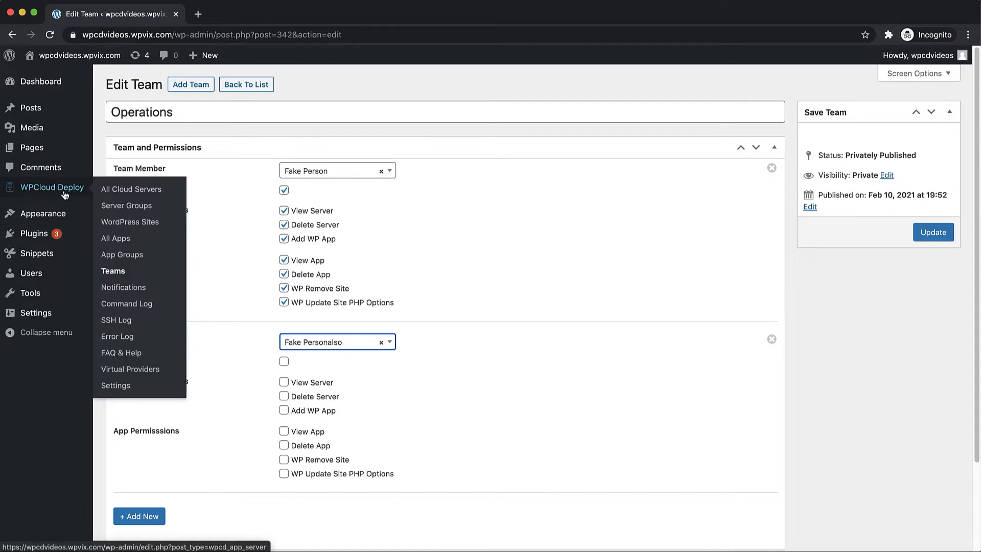
click(134, 189)
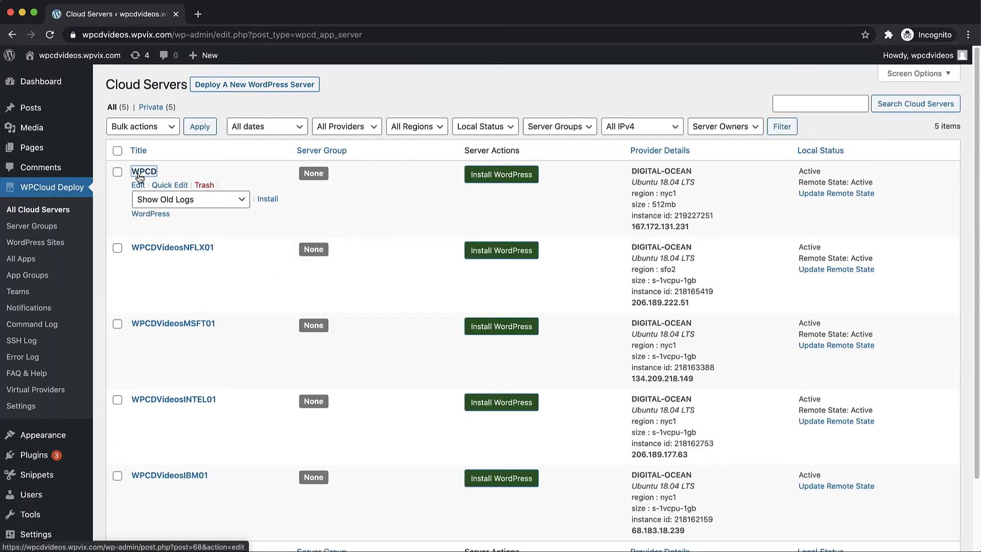
click(139, 172)
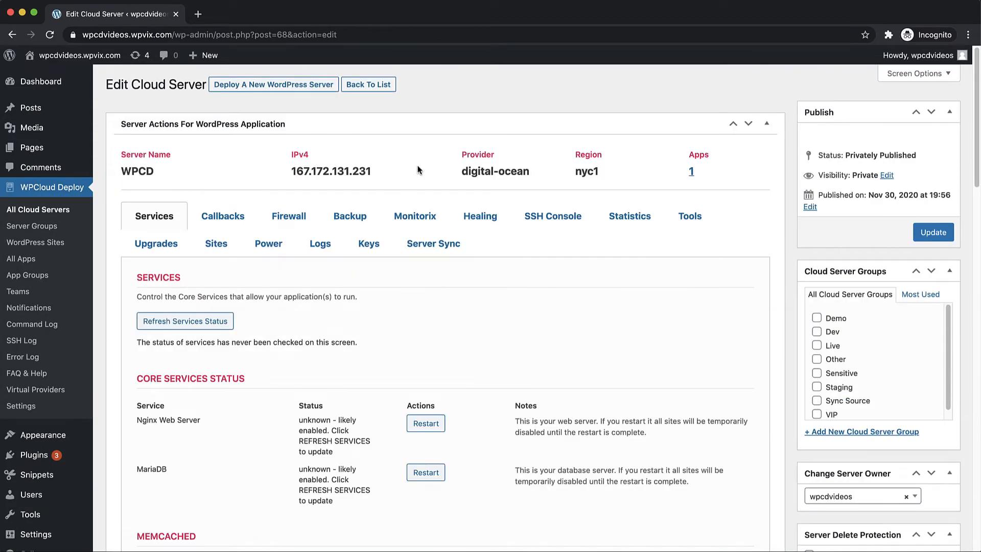
scroll(703, 321, down, 5)
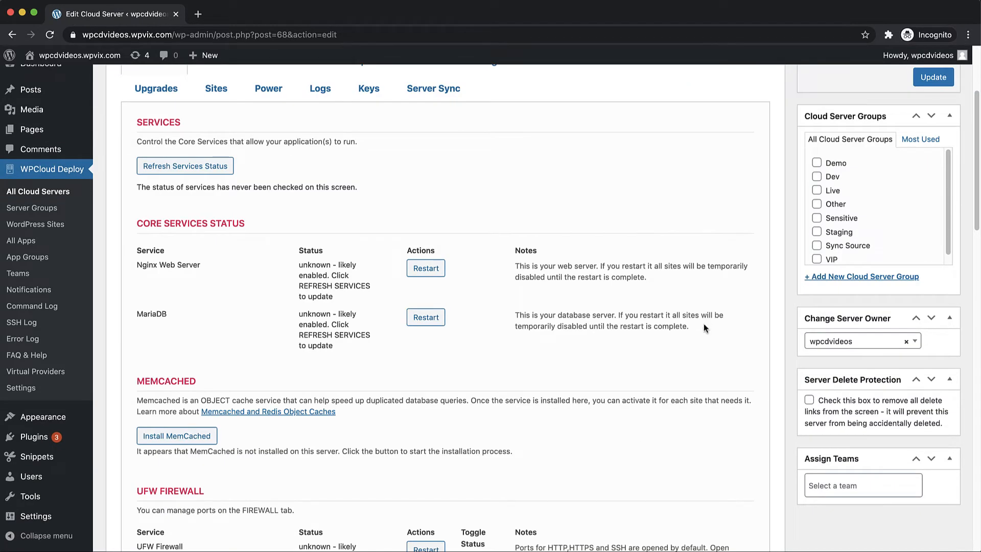
click(873, 483)
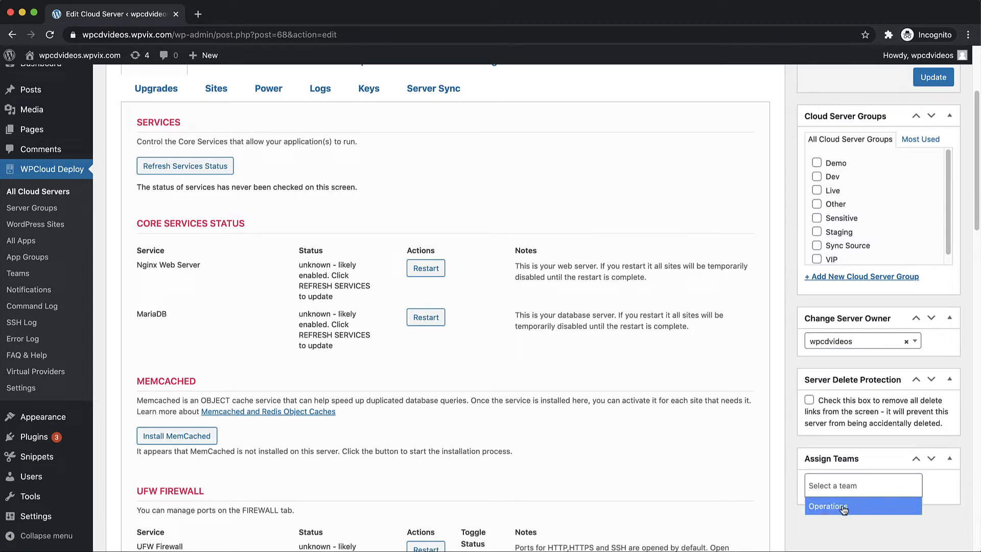
click(844, 506)
scroll(868, 357, up, 5)
click(934, 232)
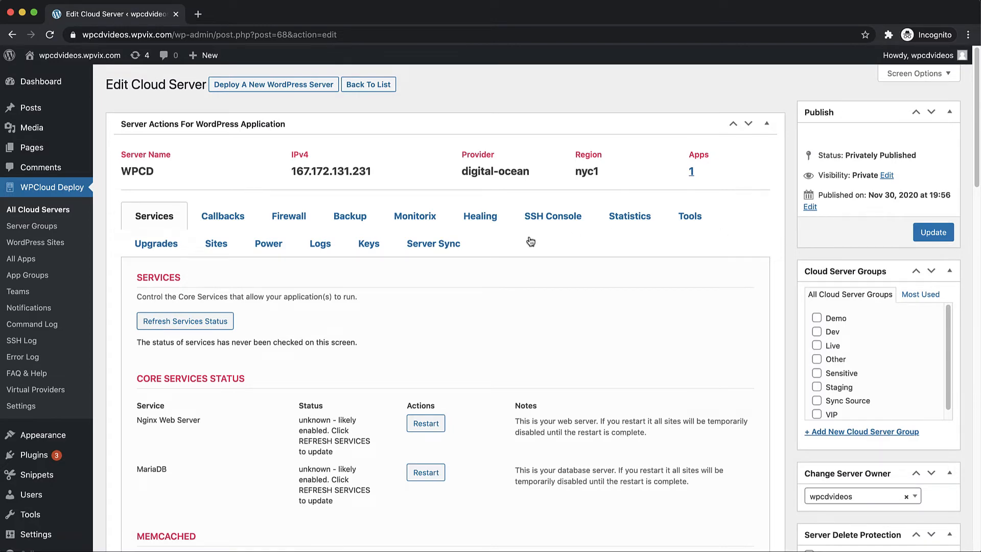
- Assign the Operations team to the video07.wpvix.com app on server WPCDVideosMSFT01 and update the app
click(31, 259)
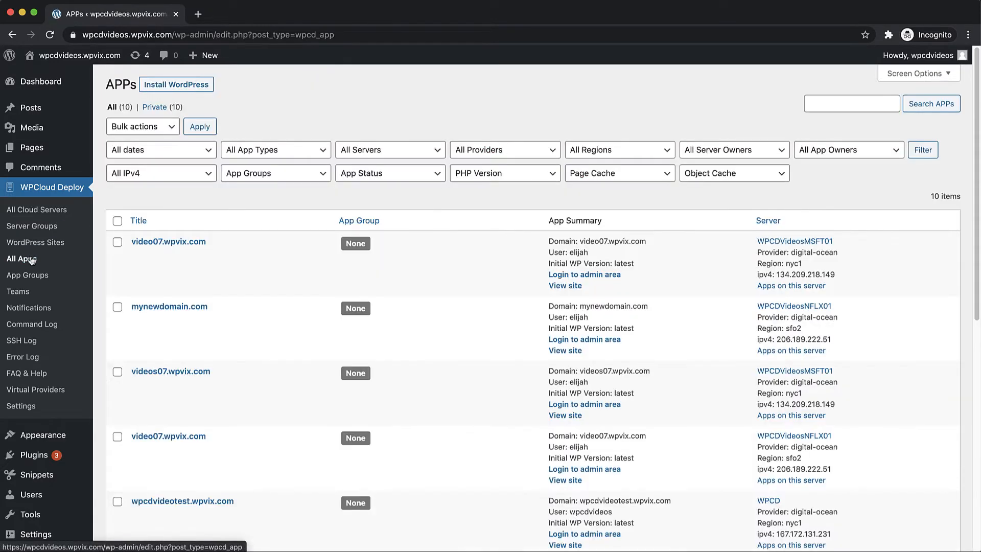
click(174, 244)
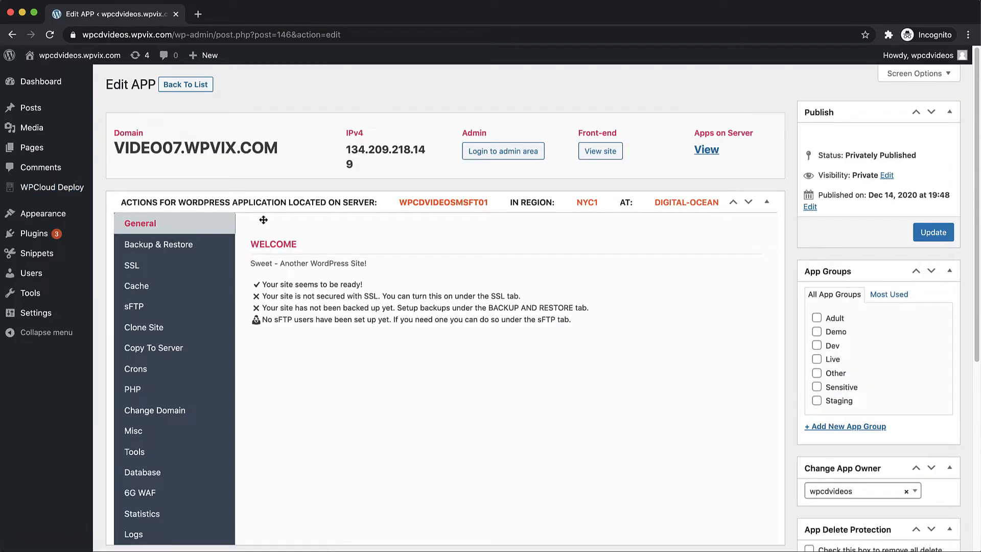
scroll(704, 262, down, 5)
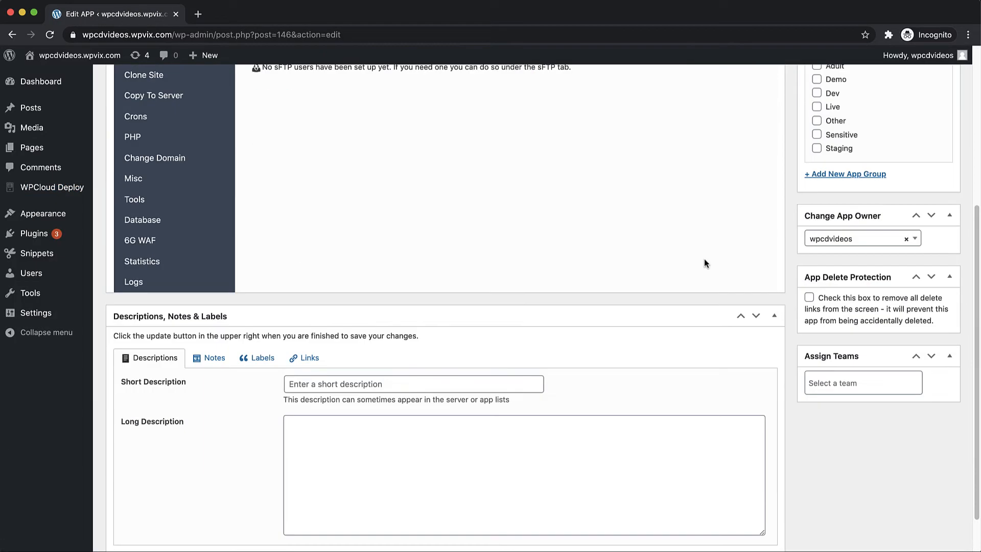
click(864, 387)
click(855, 406)
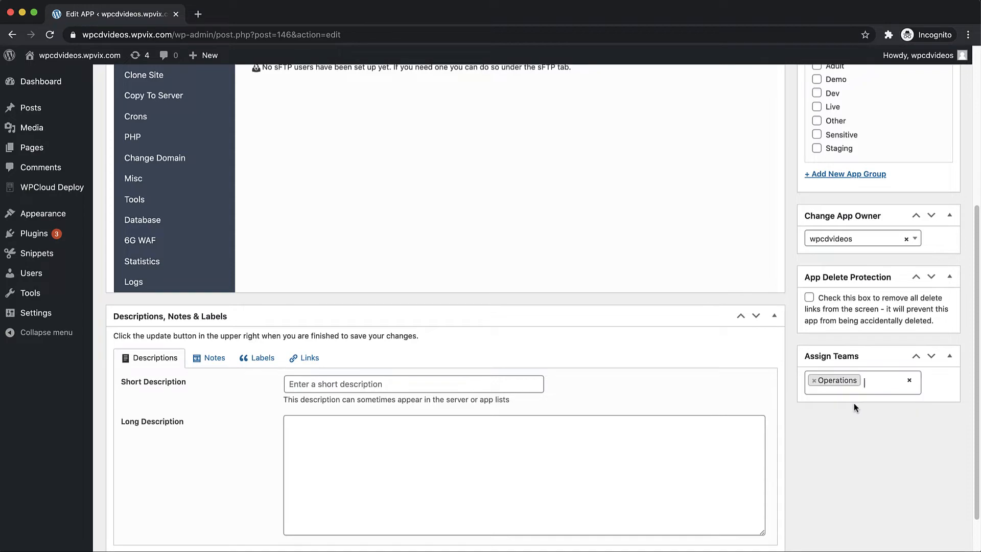
scroll(853, 402, up, 5)
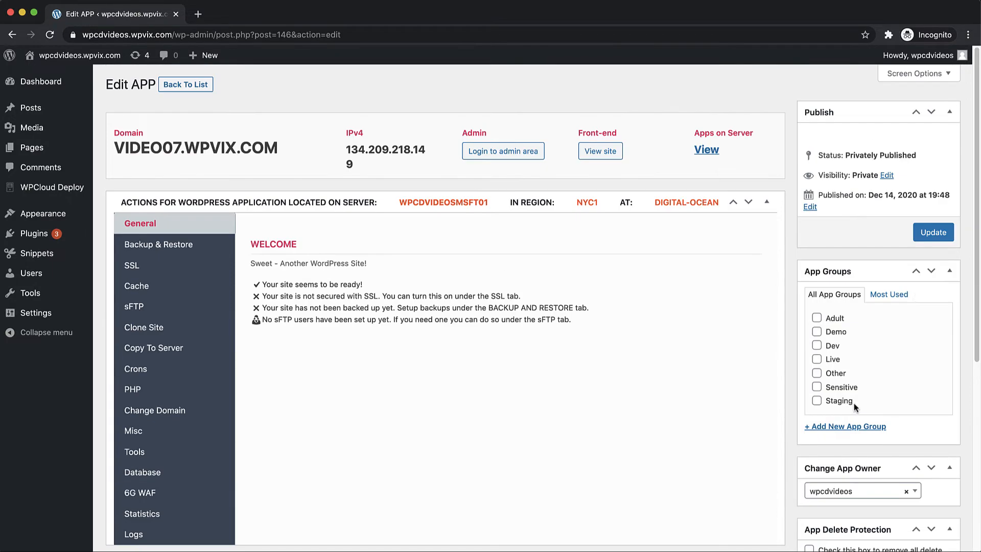
click(935, 234)
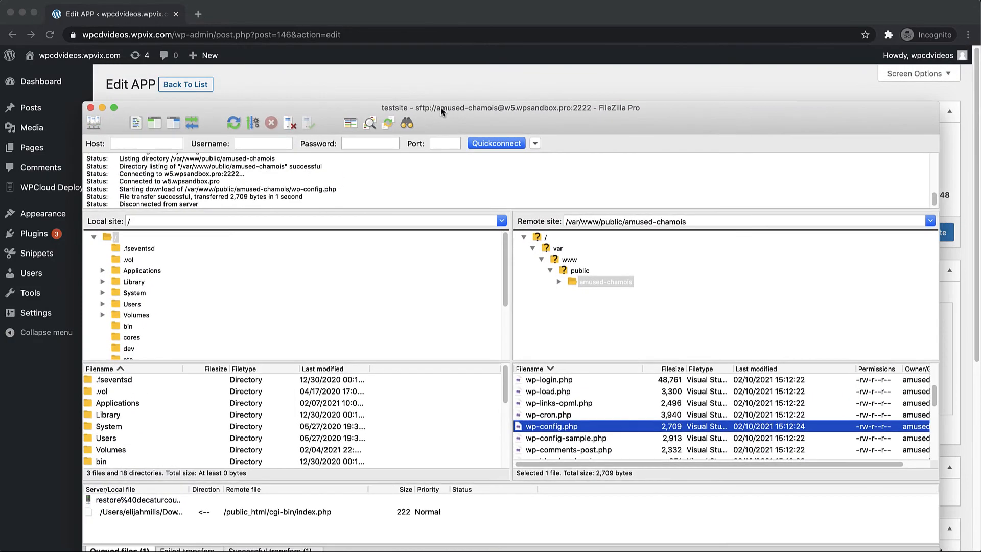
- Switch to FileZilla Pro and open the remote site's wp-config.php for editing at its WP_DEBUG section
right_click(546, 425)
click(573, 451)
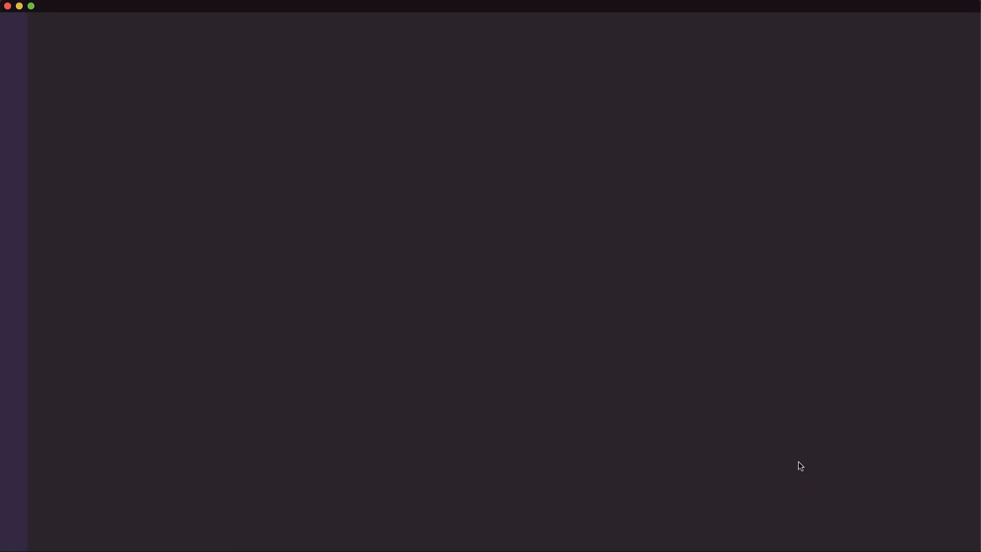
scroll(967, 196, down, 5)
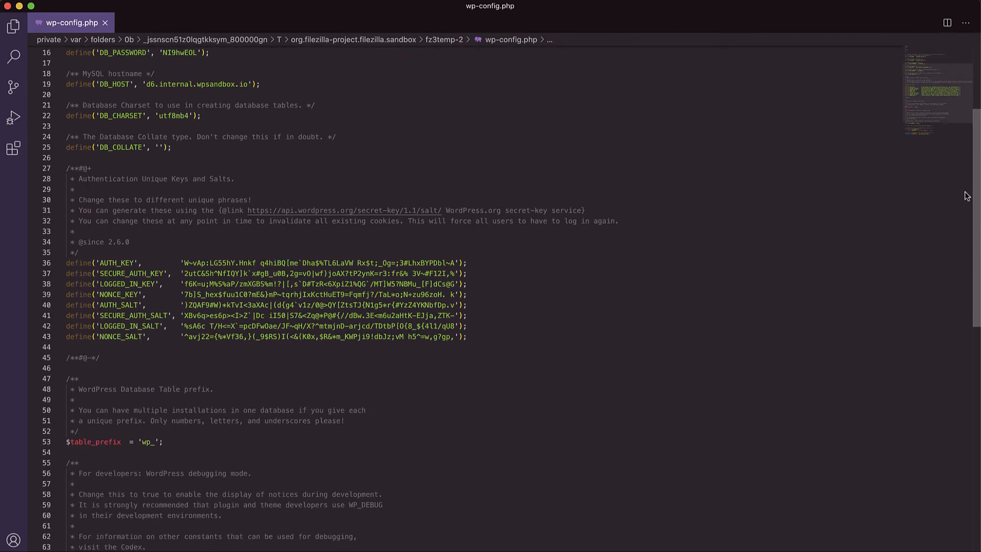
scroll(967, 196, down, 8)
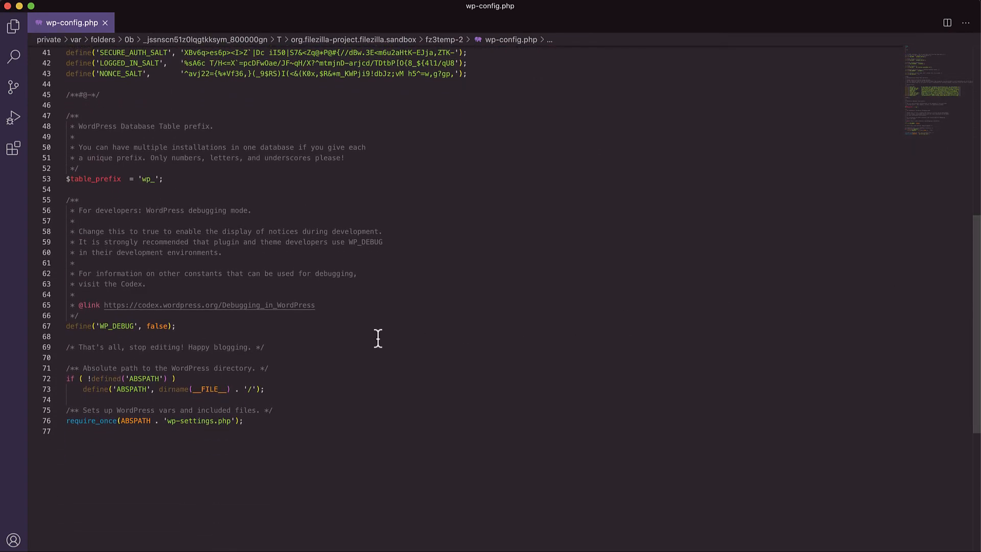
- Add define('WPCD_SHOW_PERMISSION_LIST', true); on line 68 below WP_DEBUG, save wp-config.php, close the editor and upload the file to the server
click(72, 336)
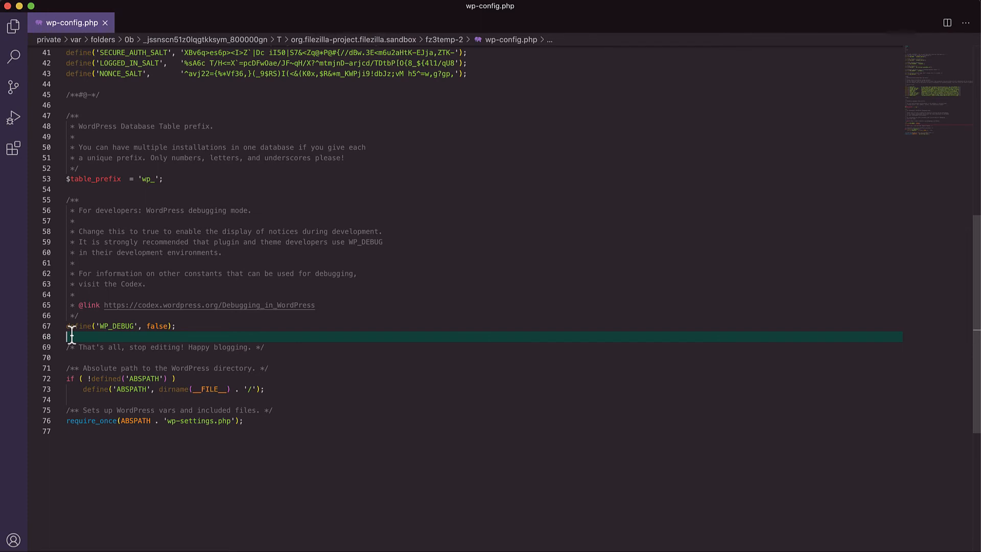
text(define('WPCD_SHOW_PERMISSION_LIST', true);)
key(super+s)
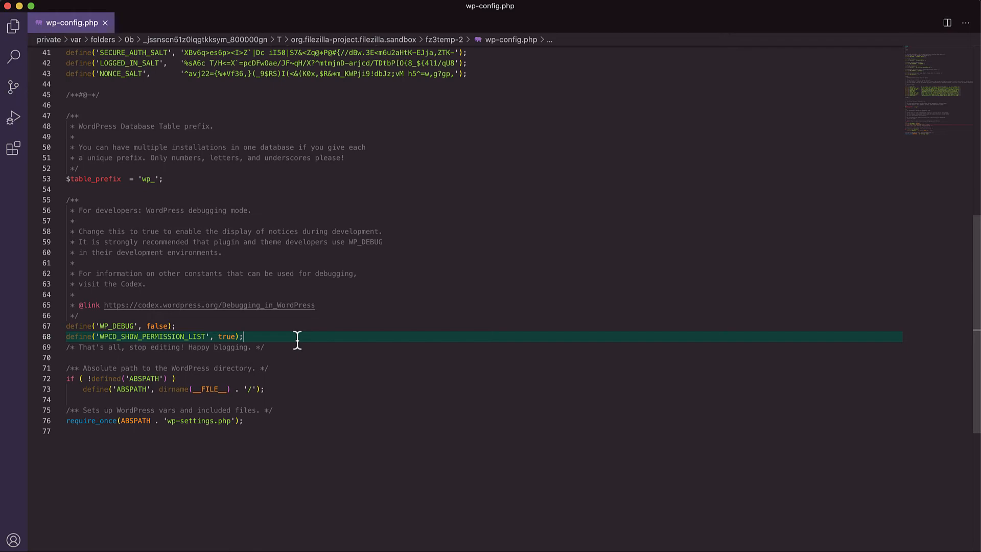
click(8, 6)
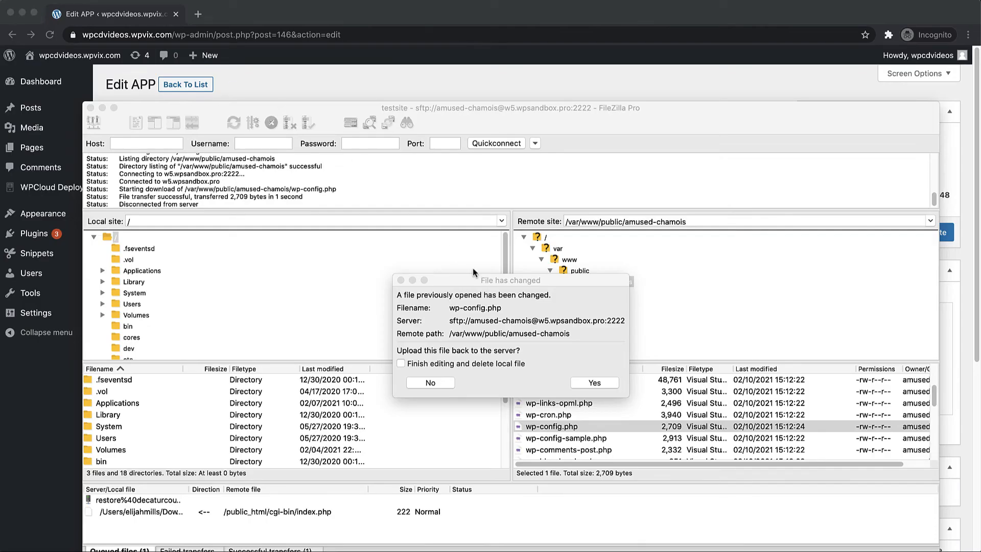
click(601, 384)
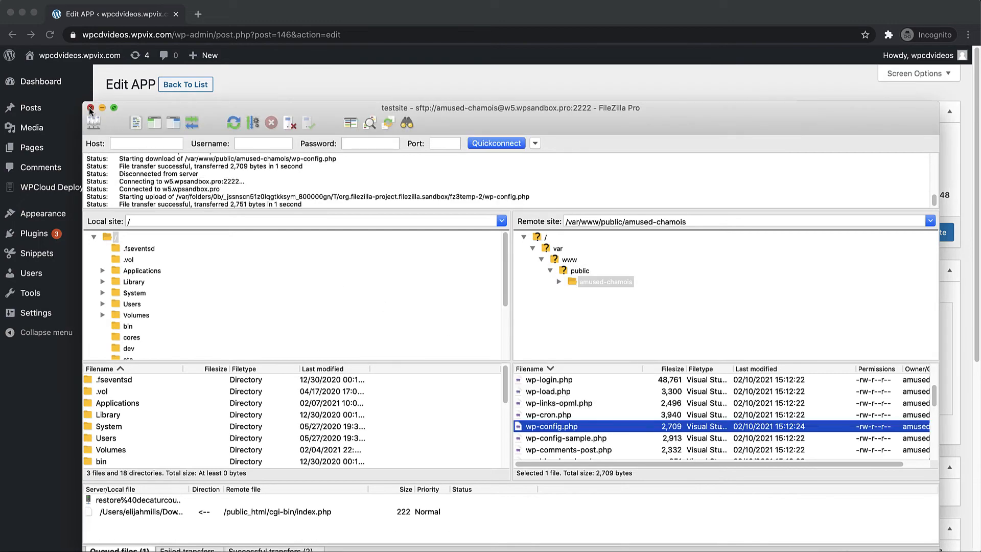
- Close FileZilla Pro, return to the WordPress admin in Chrome and open the WPCloud Deploy permission list
click(90, 107)
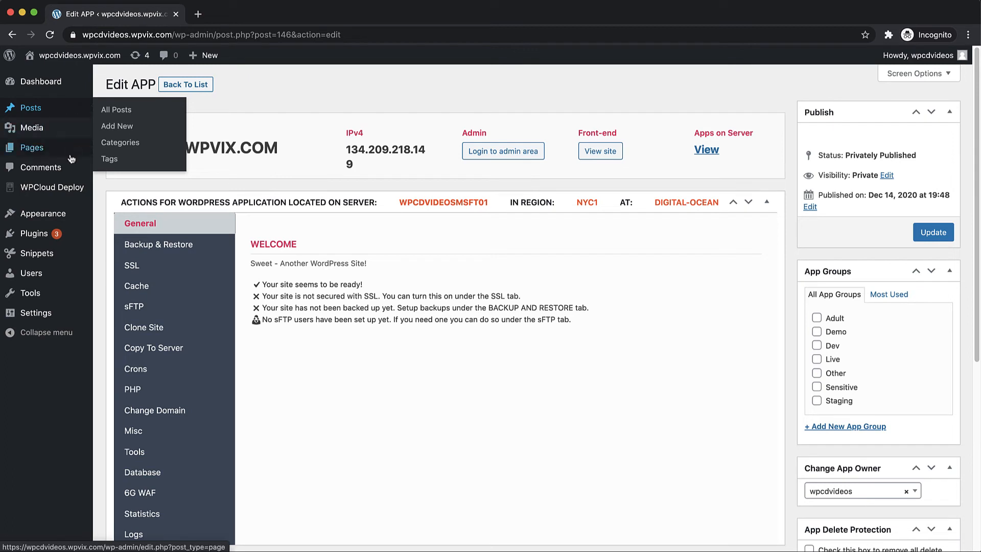
mouse_move(72, 190)
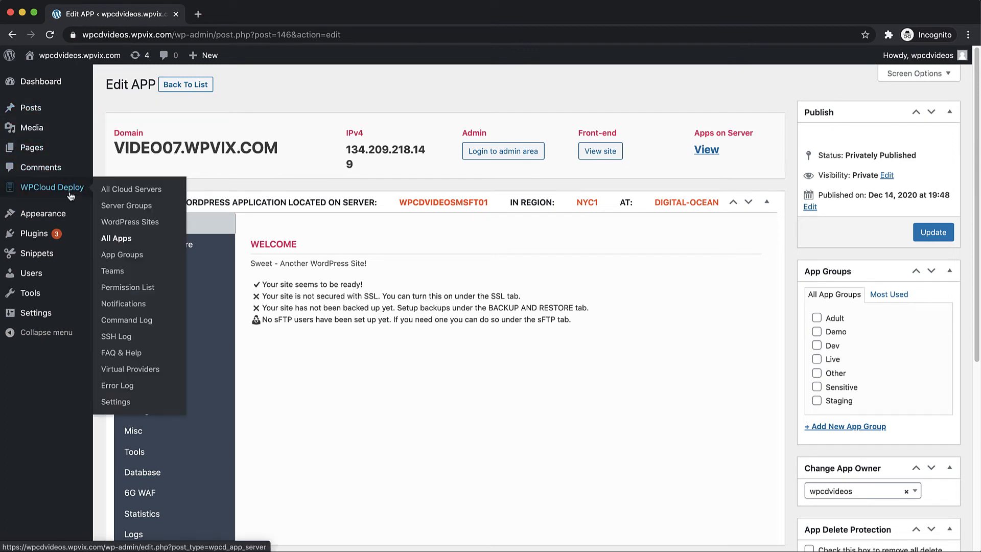
click(150, 289)
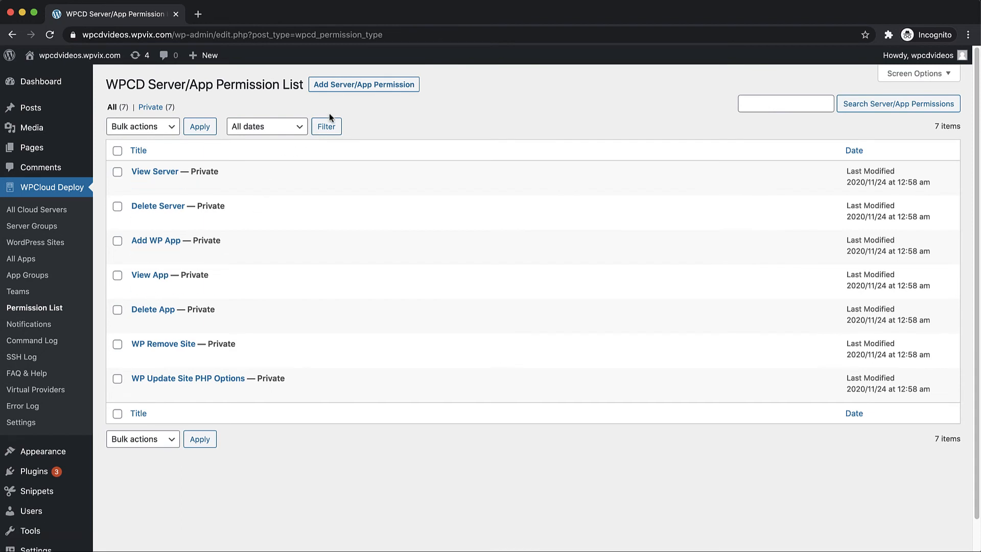
- Add and publish a server/app permission titled Update Site PHP Options with object type App, permission name wpapp_update_site_php_options and category wpapp
click(362, 84)
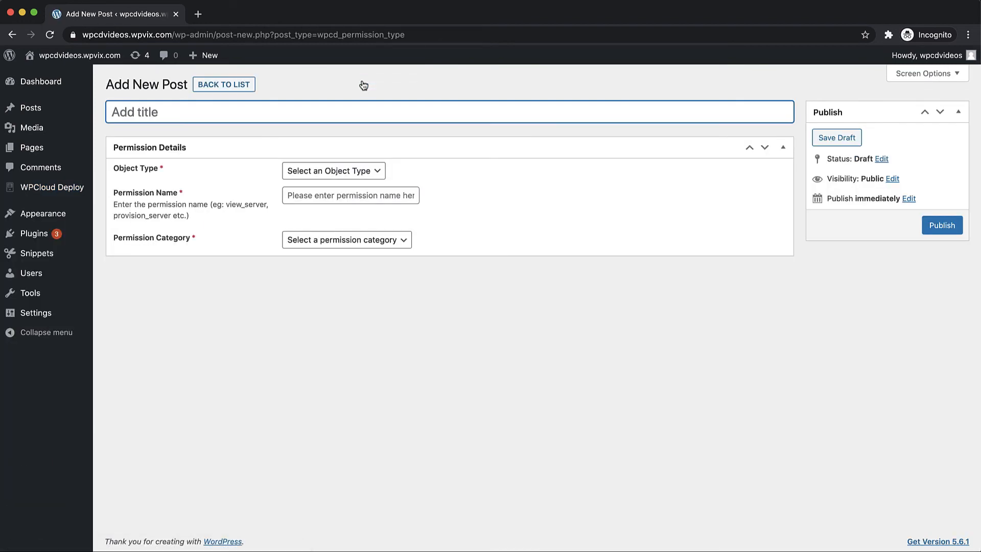
text(Update Site PHP Options)
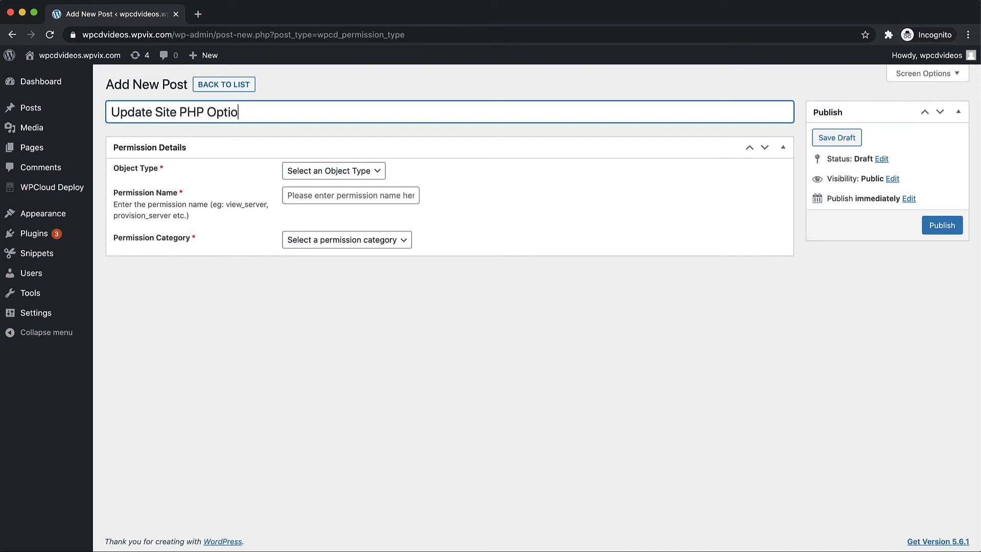
click(373, 170)
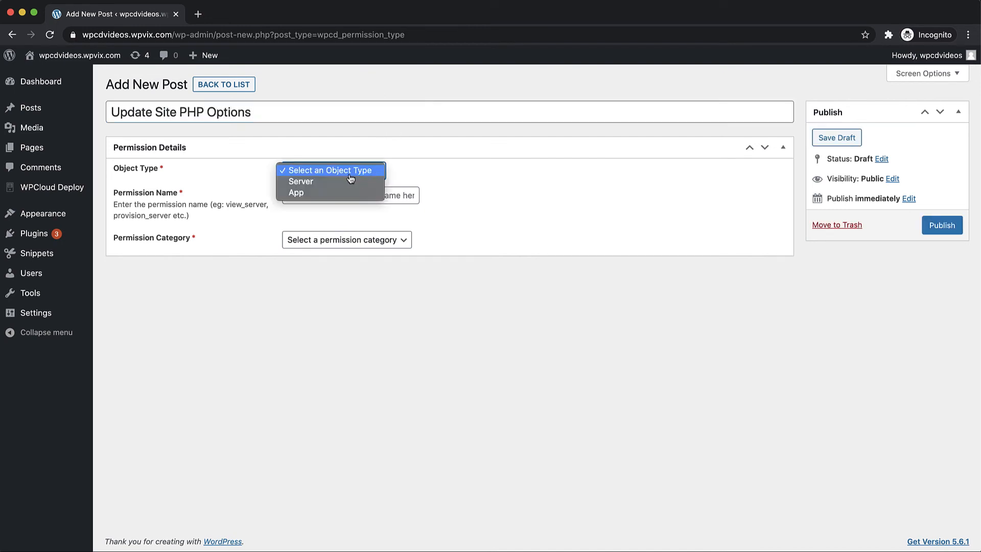
click(325, 193)
click(326, 193)
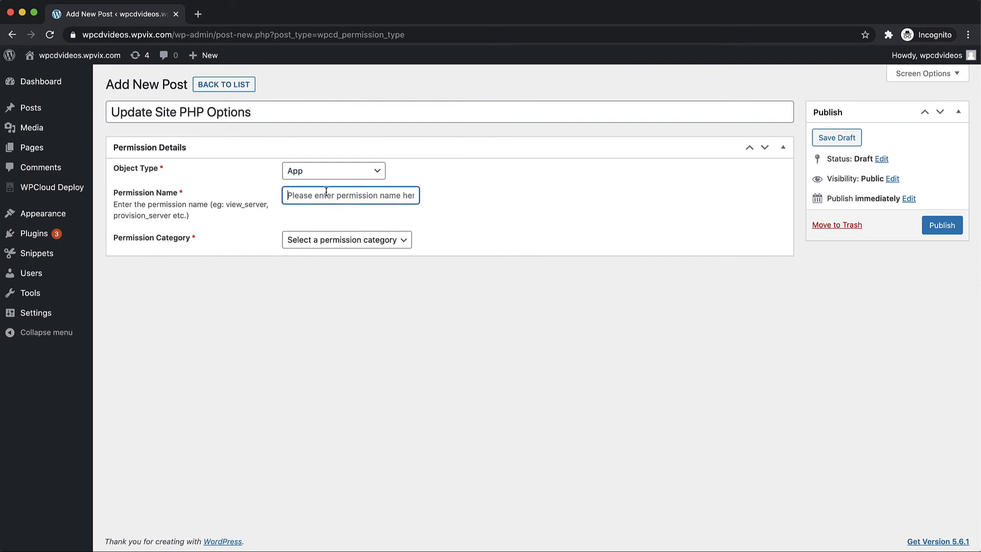
text(wp)
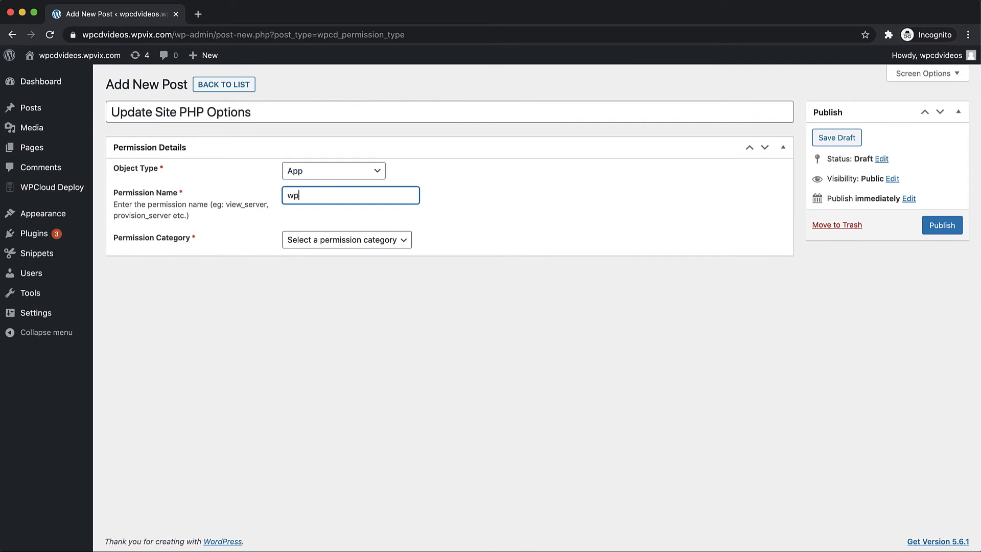
text(app_update_site_php_options)
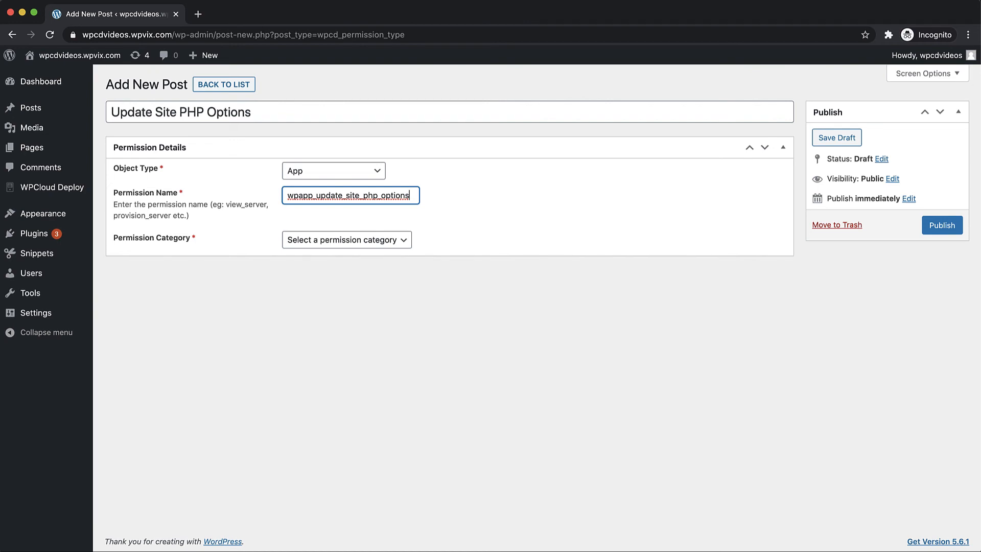
click(347, 244)
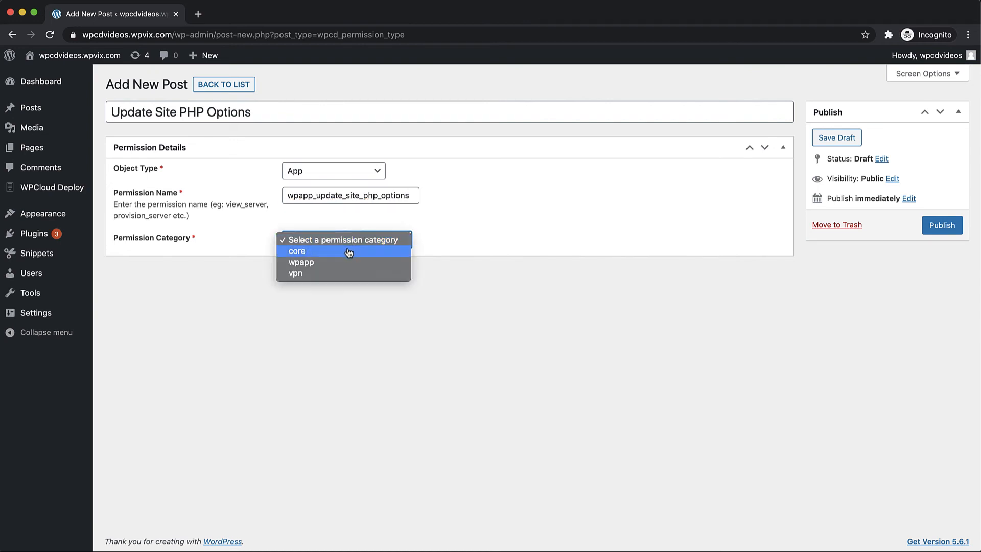
click(332, 263)
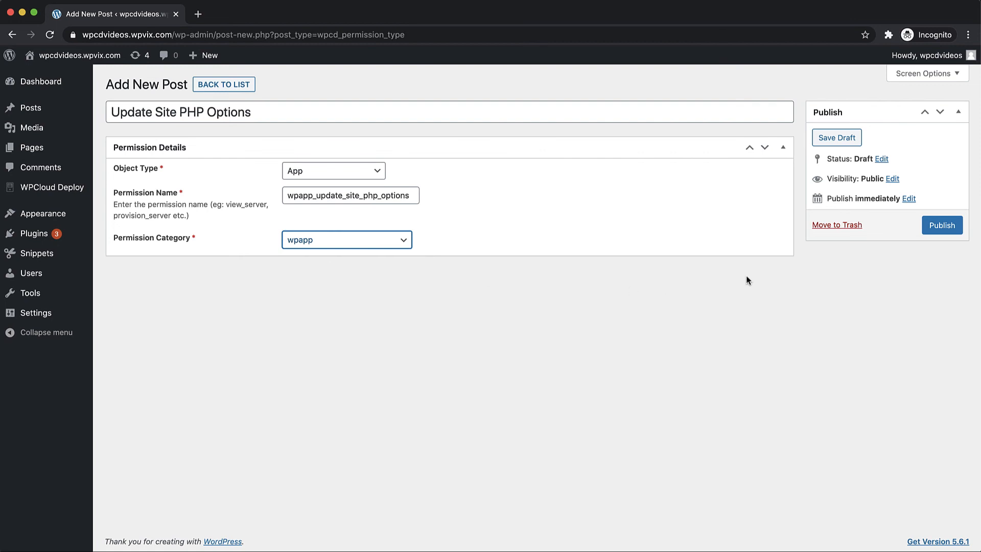
click(927, 232)
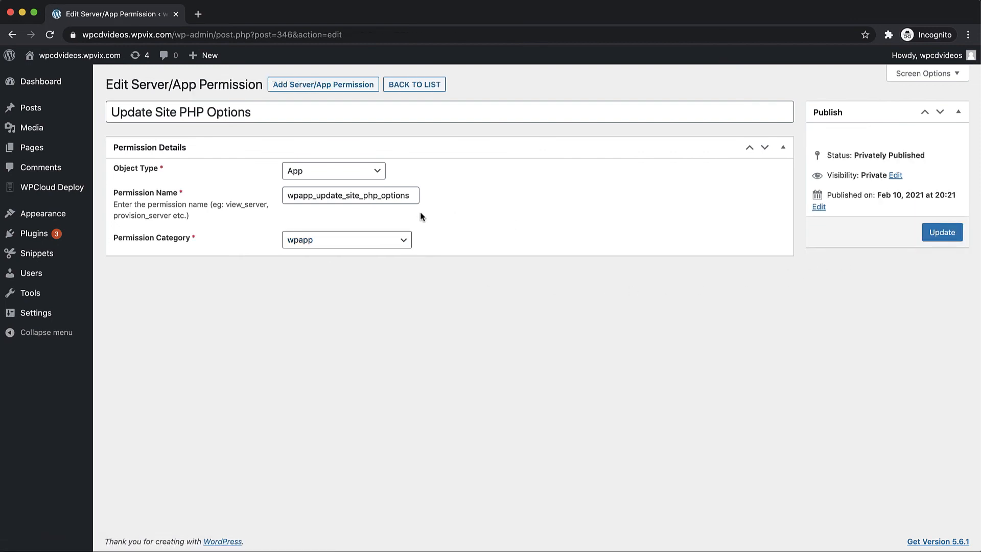
- Grant the Operations team's member the Update Site PHP Options app permission and update the team
mouse_move(60, 193)
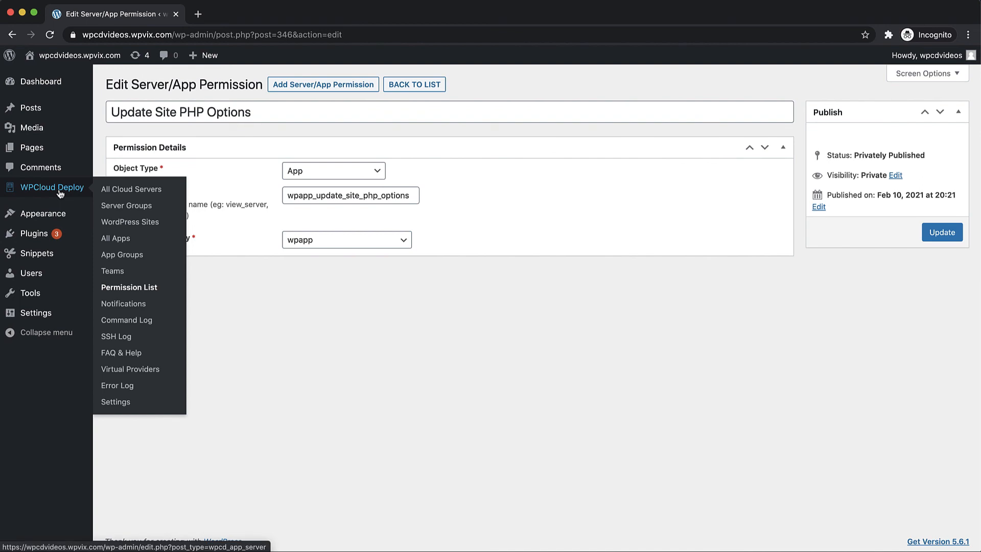
click(108, 273)
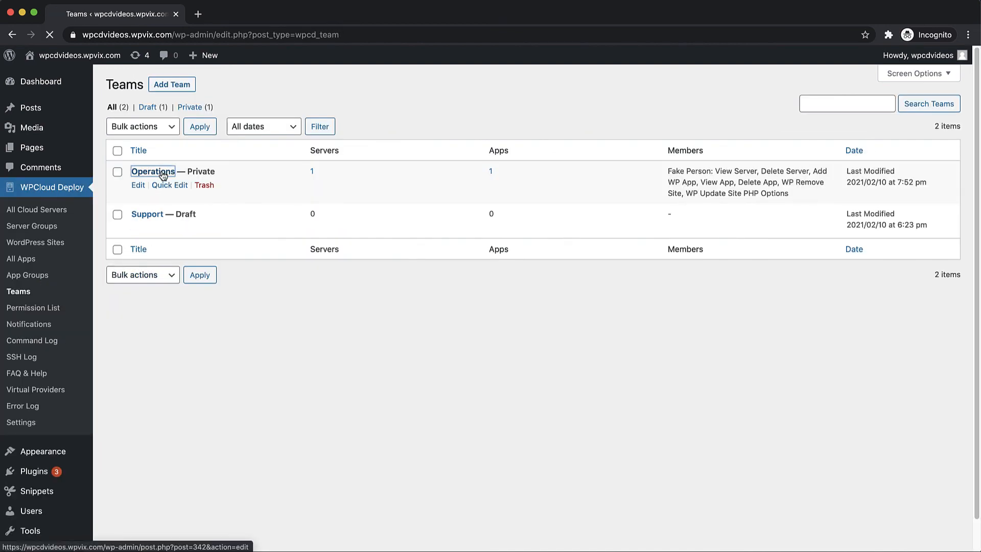
click(153, 172)
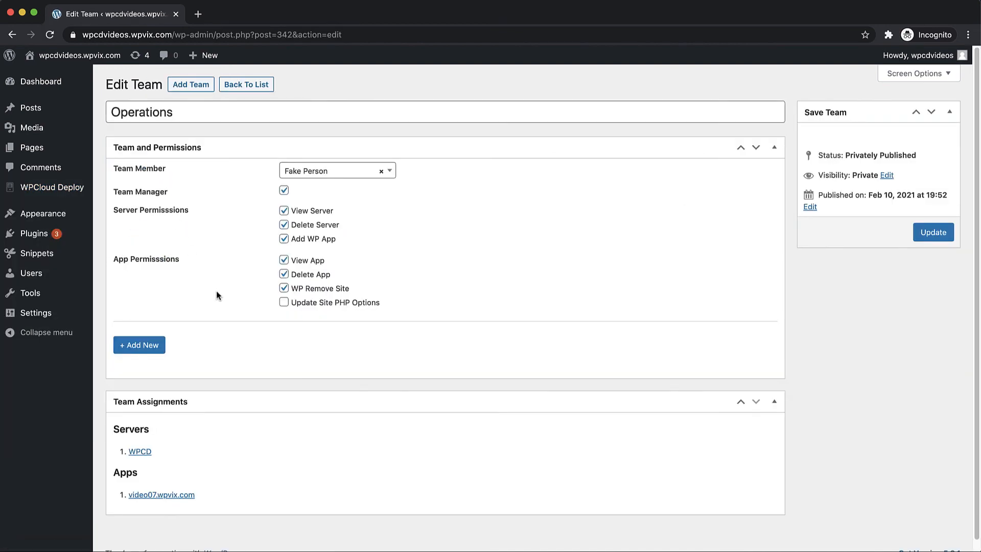
click(284, 305)
click(939, 236)
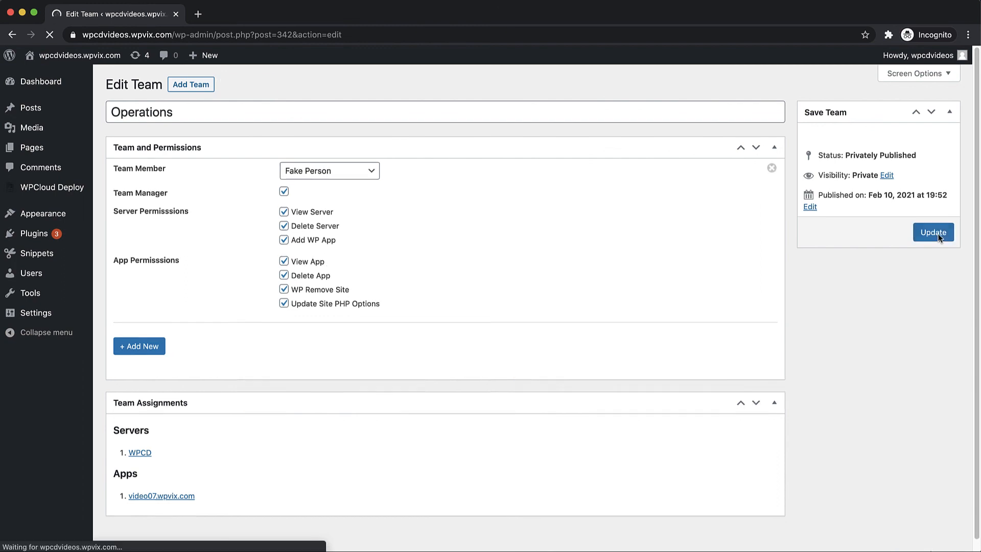